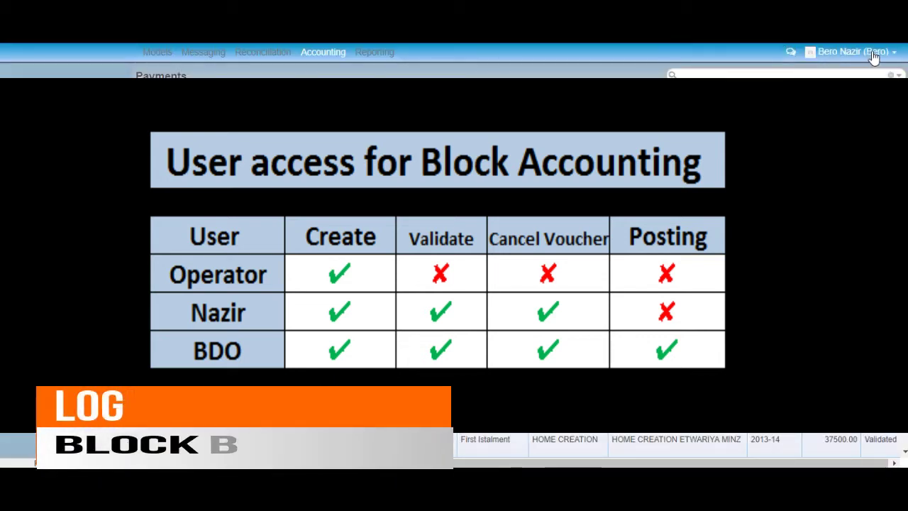
Log out of the Nazir account and log in as the block BDO with the BDO user e-mail and account password
{"action": "left_click", "coordinate": [874, 53]}
{"action": "left_click", "coordinate": [837, 90]}
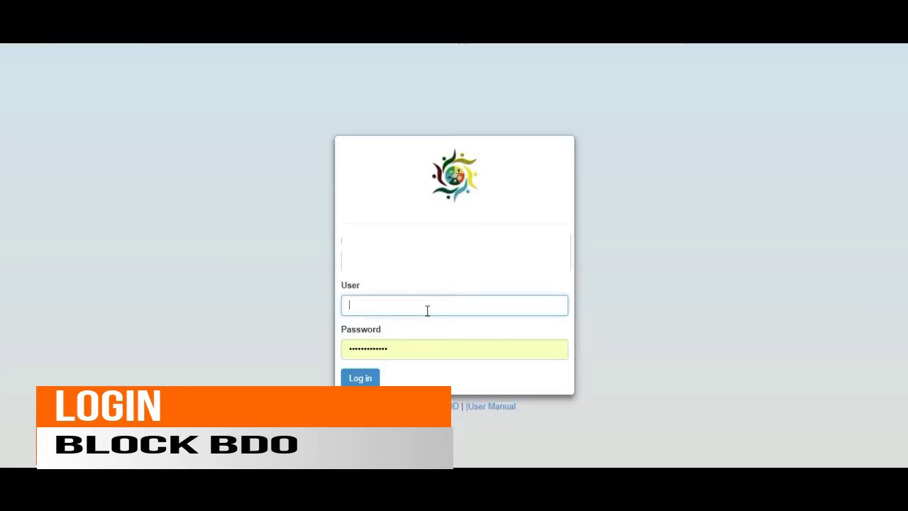
{"action": "type", "text": "bdo"}
{"action": "key", "text": "Down"}
{"action": "key", "text": "Return"}
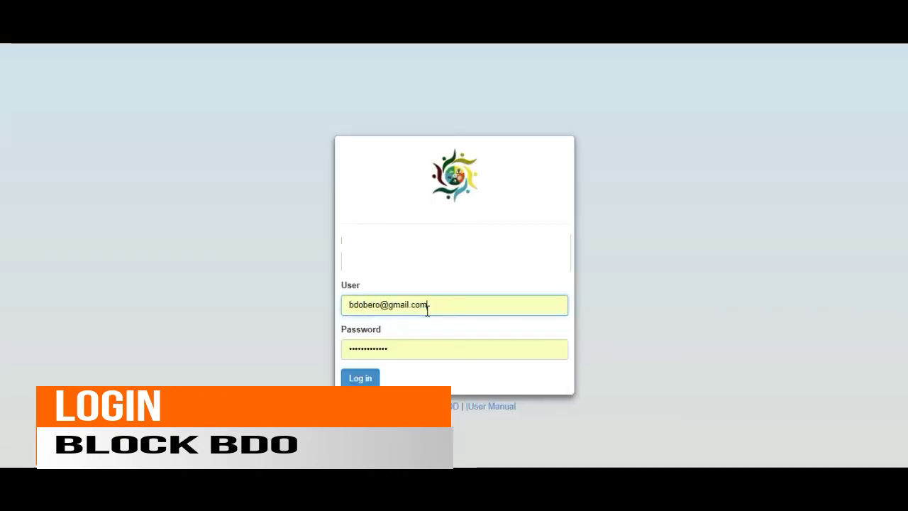
{"action": "left_click", "coordinate": [395, 344]}
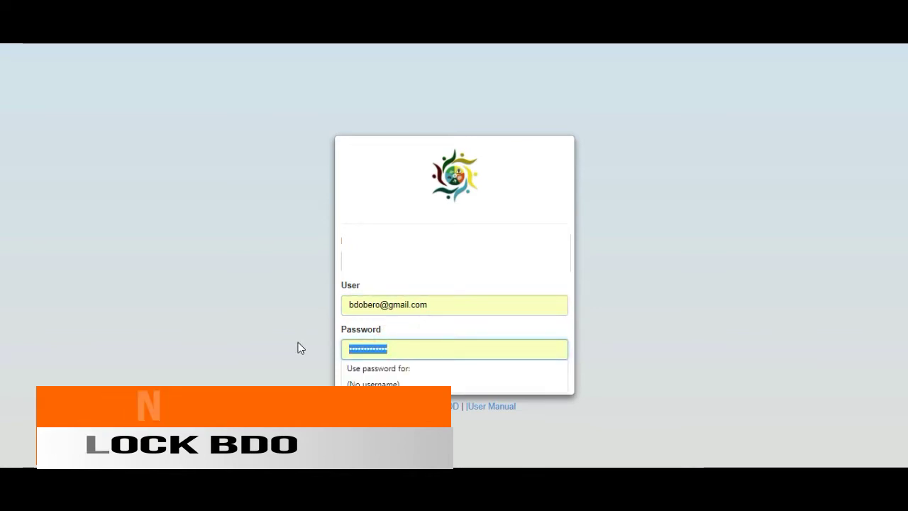
{"action": "double_click", "coordinate": [367, 312]}
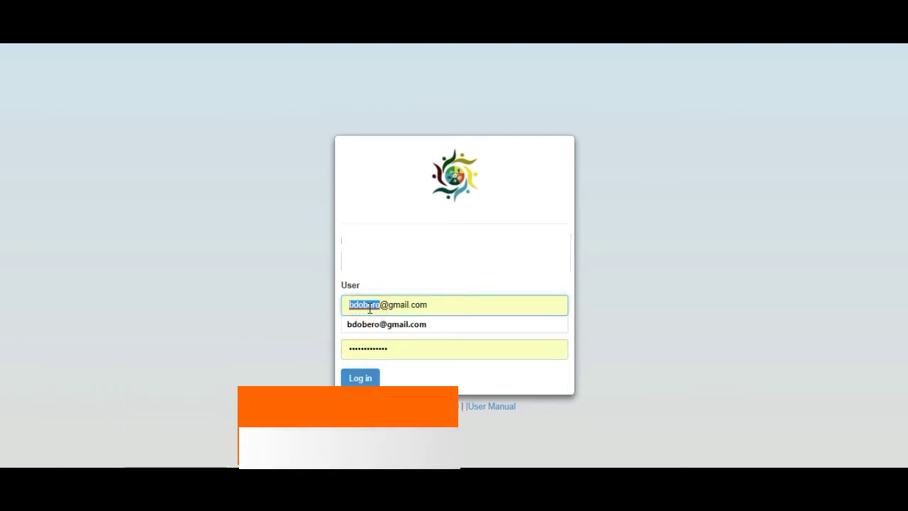
{"action": "double_click", "coordinate": [400, 347]}
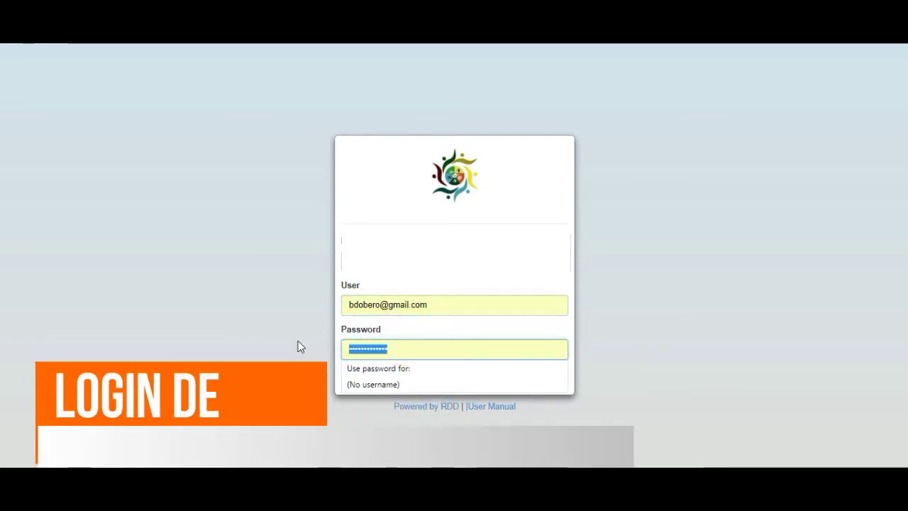
{"action": "type", "text": "•••••••"}
{"action": "left_click", "coordinate": [361, 376]}
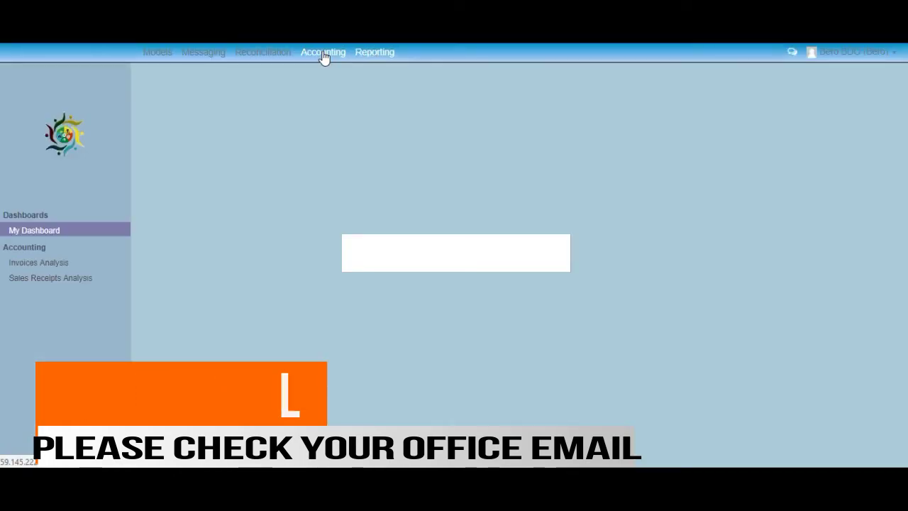
Open the Cash Book Entries list in the Accounting section
{"action": "left_click", "coordinate": [324, 54]}
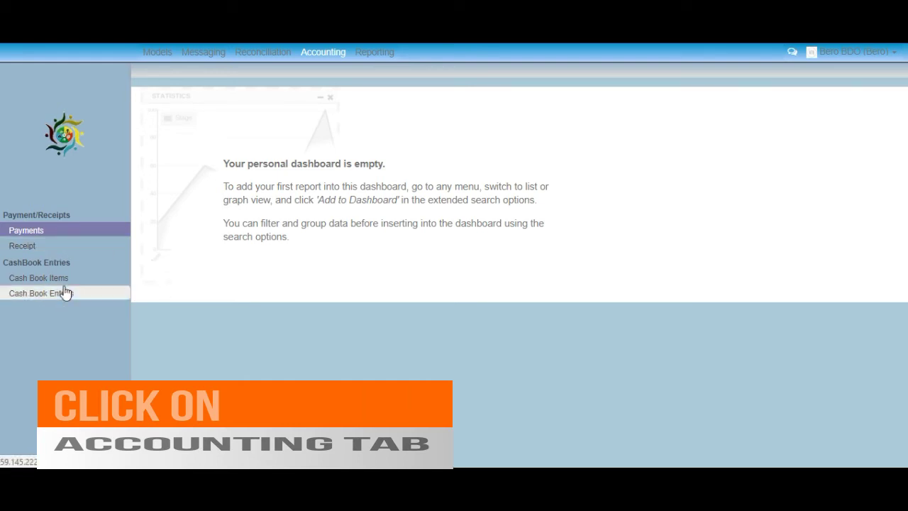
{"action": "left_click", "coordinate": [69, 247]}
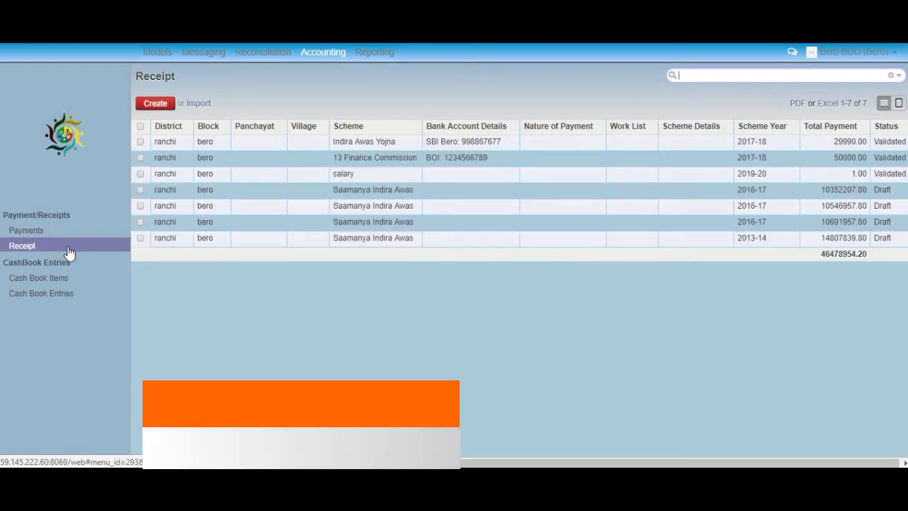
{"action": "left_click", "coordinate": [48, 294]}
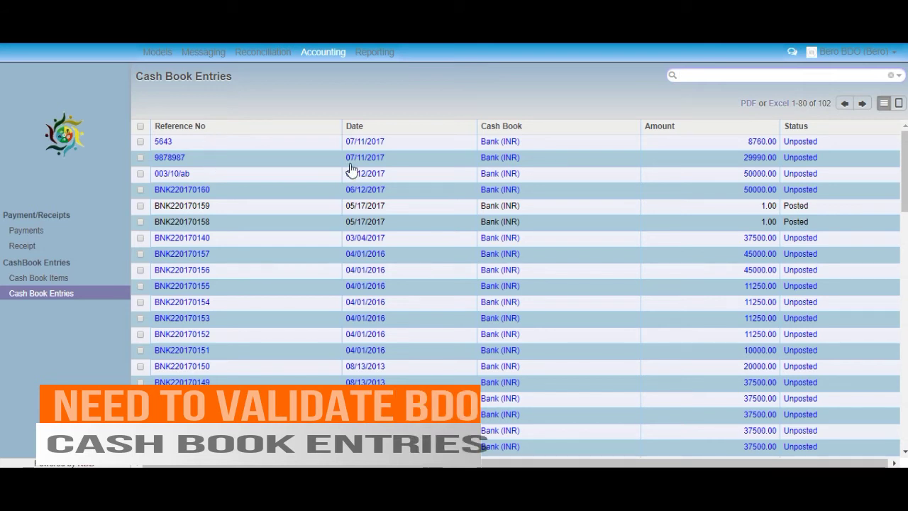
Open the 29990.00 opening balance entry for IAY 17-18, review its narration, and post it
{"action": "left_click", "coordinate": [558, 164]}
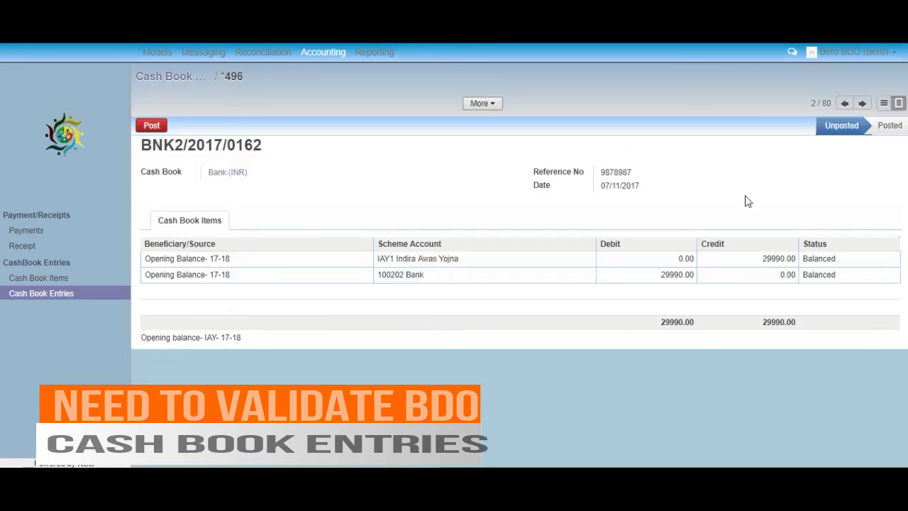
{"action": "mouse_move", "coordinate": [819, 131]}
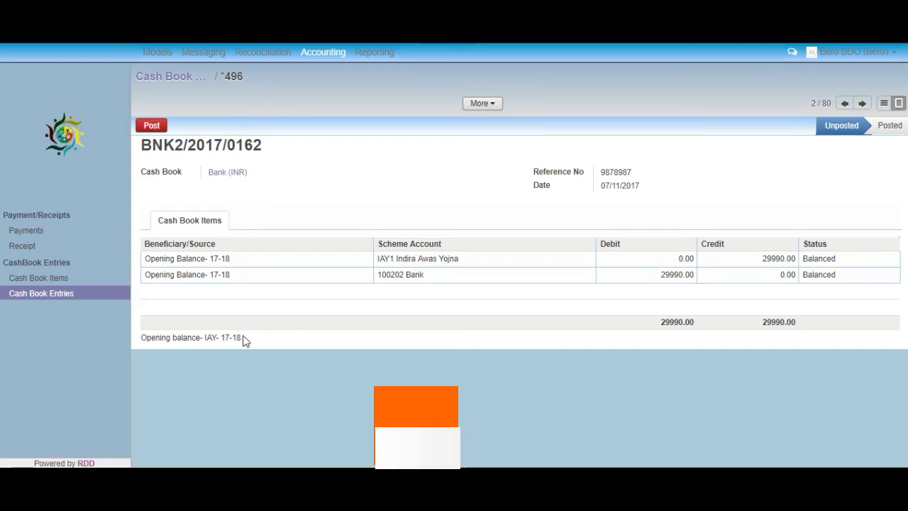
{"action": "left_click_drag", "start_coordinate": [244, 338], "coordinate": [144, 340]}
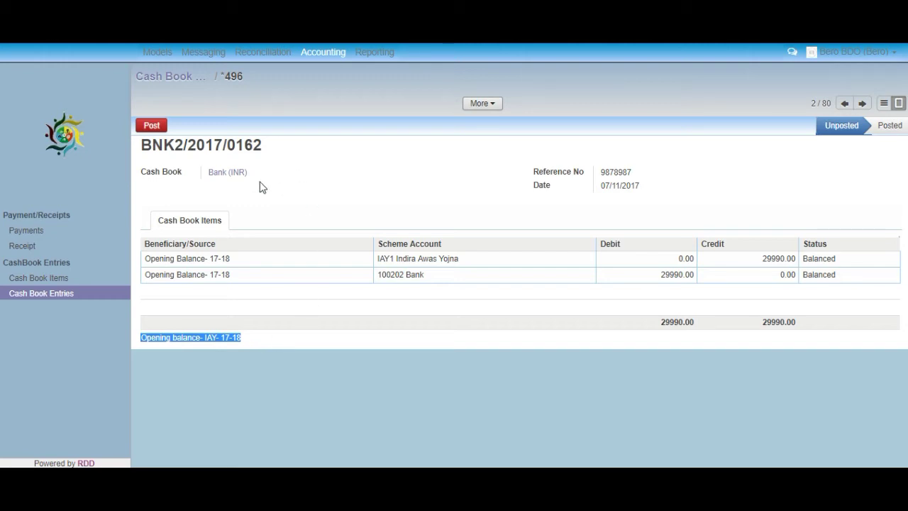
{"action": "left_click", "coordinate": [254, 341]}
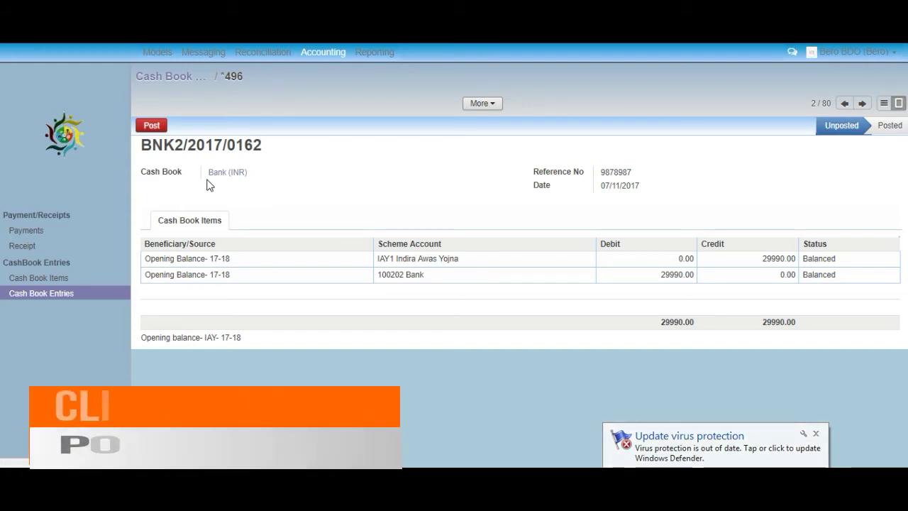
{"action": "left_click", "coordinate": [151, 125]}
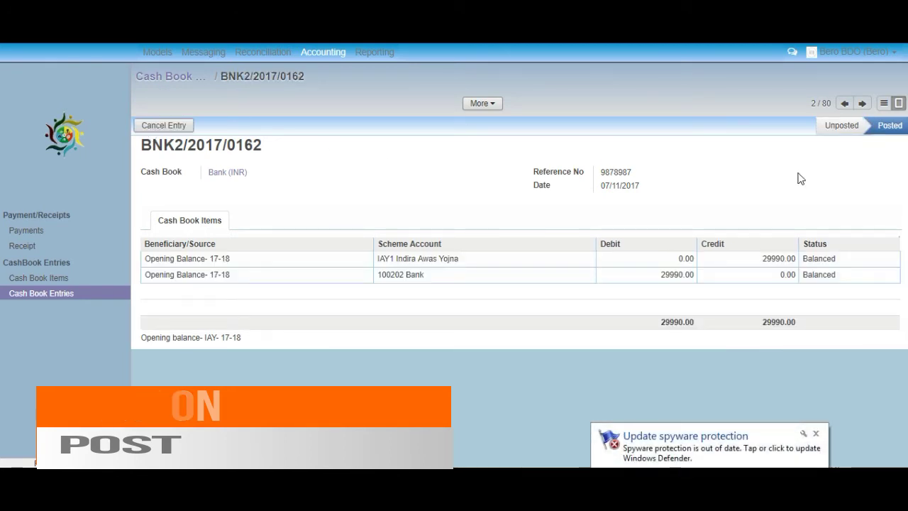
{"action": "mouse_move", "coordinate": [890, 132]}
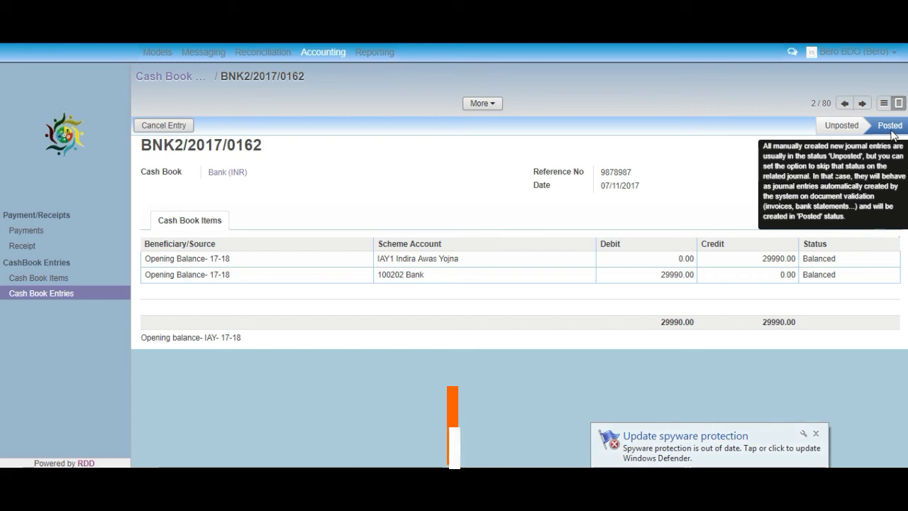
Open the 8760.00 Shukla Enterprises stationary purchase entry from the cash book entries and post it
{"action": "left_click", "coordinate": [107, 294]}
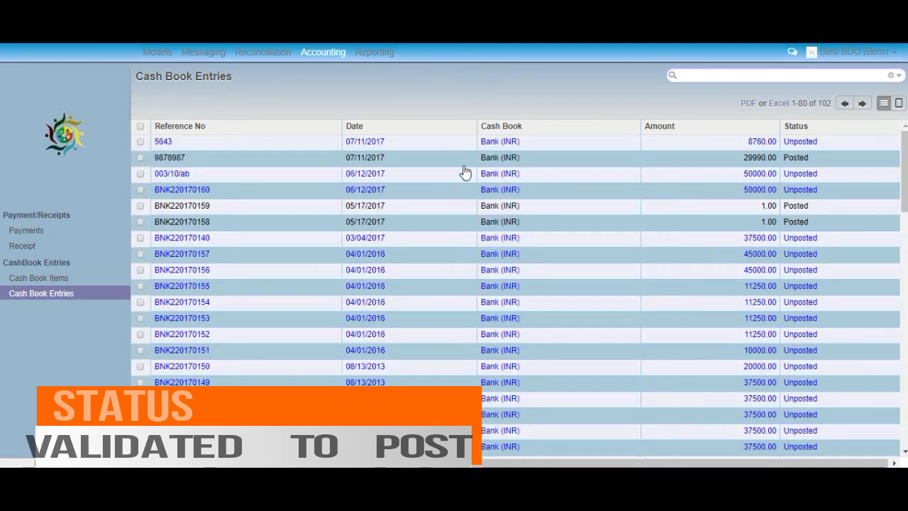
{"action": "left_click", "coordinate": [460, 146]}
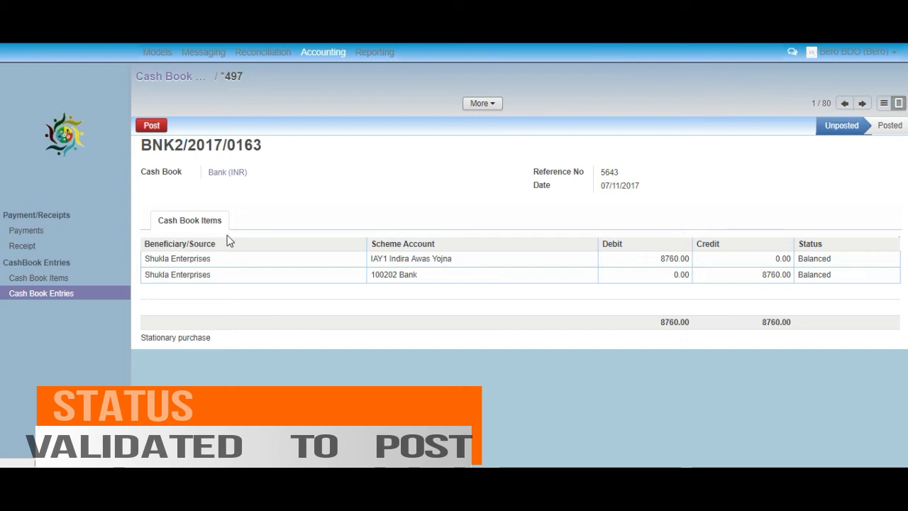
{"action": "left_click", "coordinate": [149, 128]}
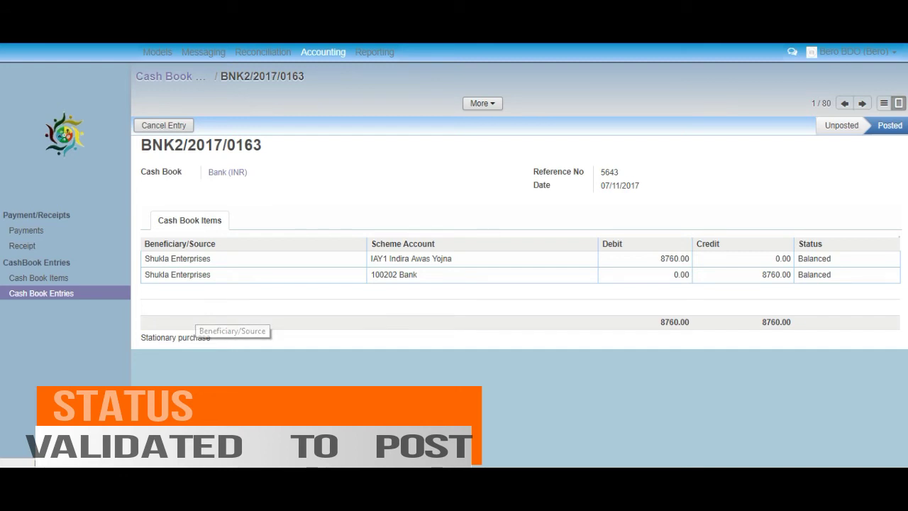
Reopen the posted 8760.00 Shukla Enterprises entry from the cash book entries and cancel its posting
{"action": "left_click", "coordinate": [111, 296]}
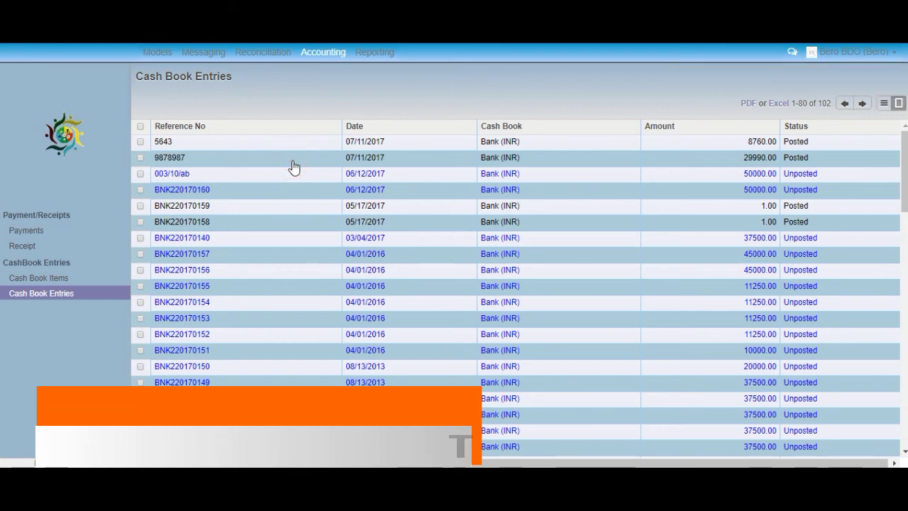
{"action": "left_click", "coordinate": [293, 160]}
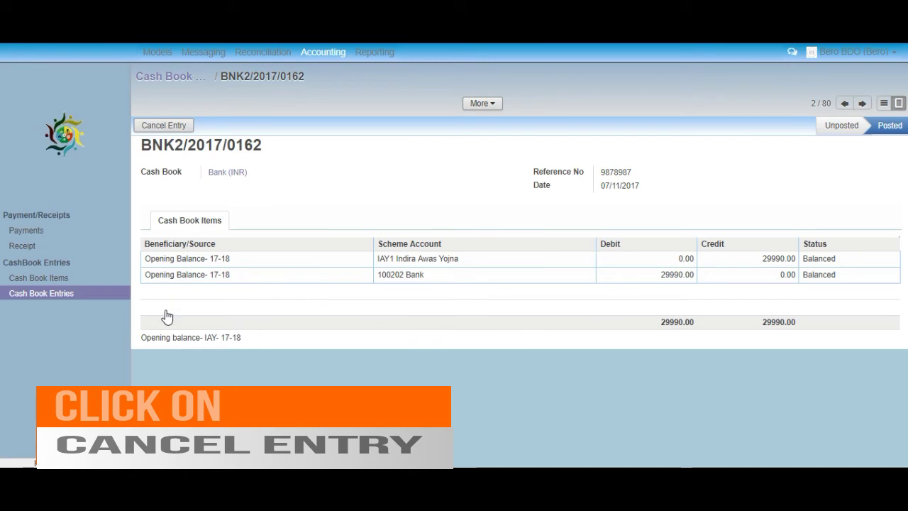
{"action": "left_click", "coordinate": [83, 302]}
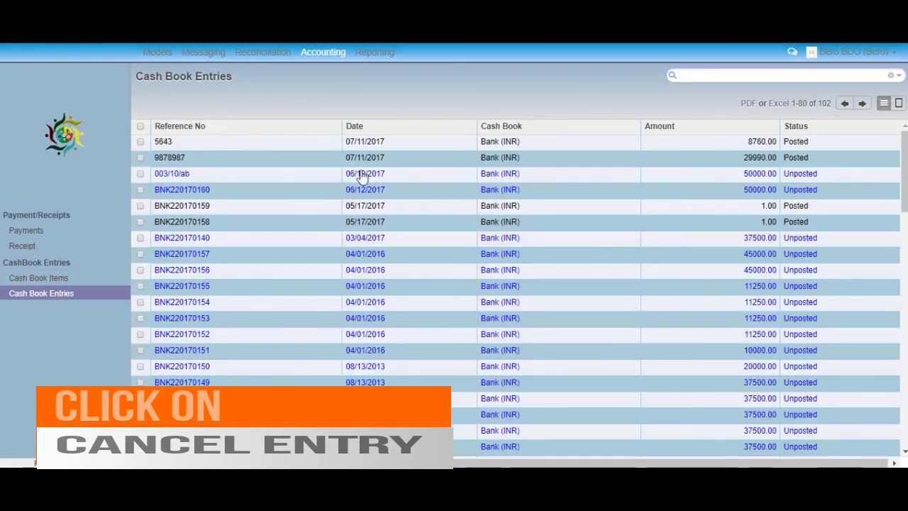
{"action": "left_click", "coordinate": [394, 148]}
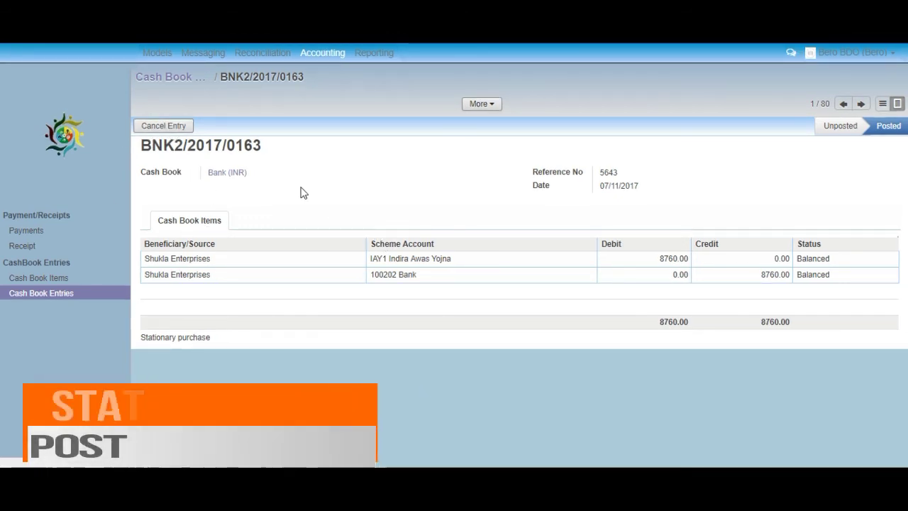
{"action": "left_click", "coordinate": [169, 126]}
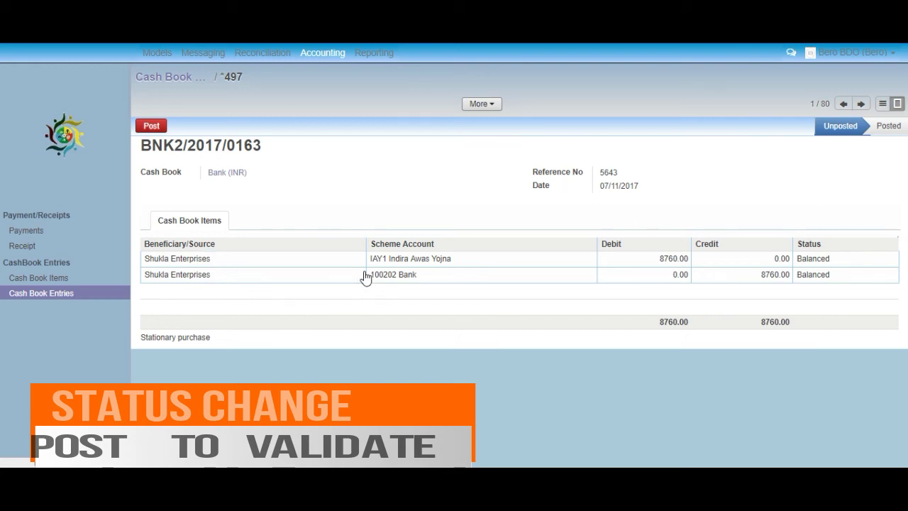
Log out of the BDO account and log in as the block Nazir with the Nazir user e-mail and account password
{"action": "left_click", "coordinate": [856, 55]}
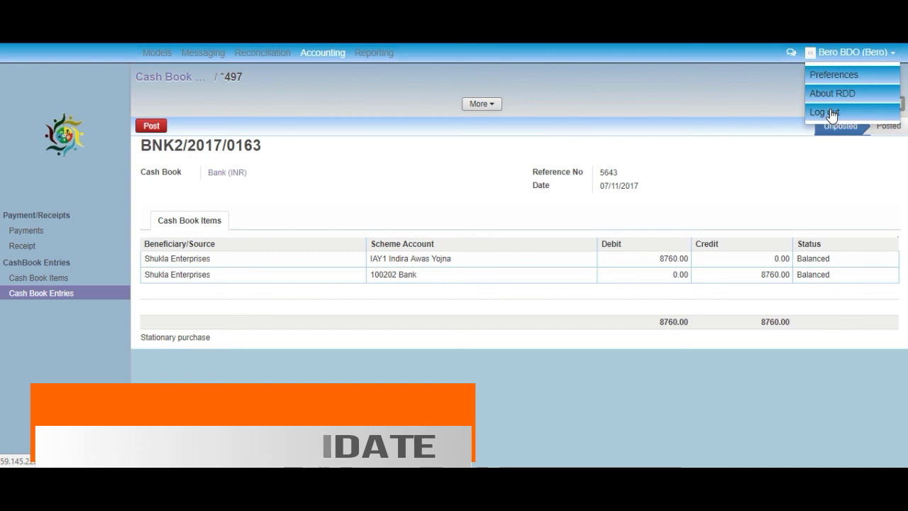
{"action": "left_click", "coordinate": [829, 112]}
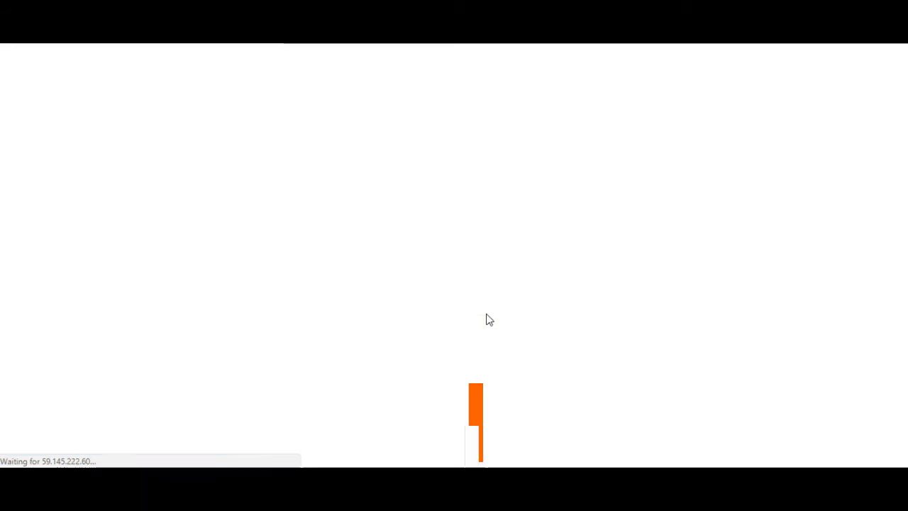
{"action": "type", "text": "na"}
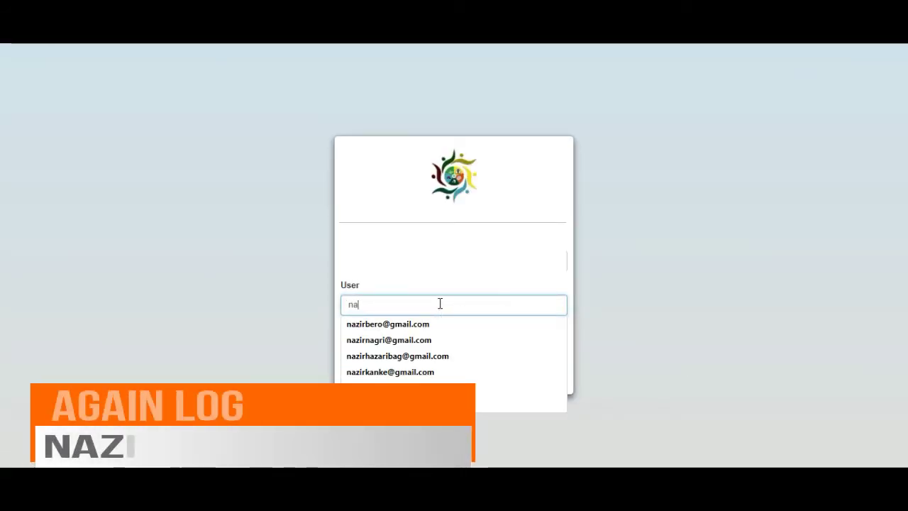
{"action": "type", "text": "zi"}
{"action": "key", "text": "Down"}
{"action": "key", "text": "Return"}
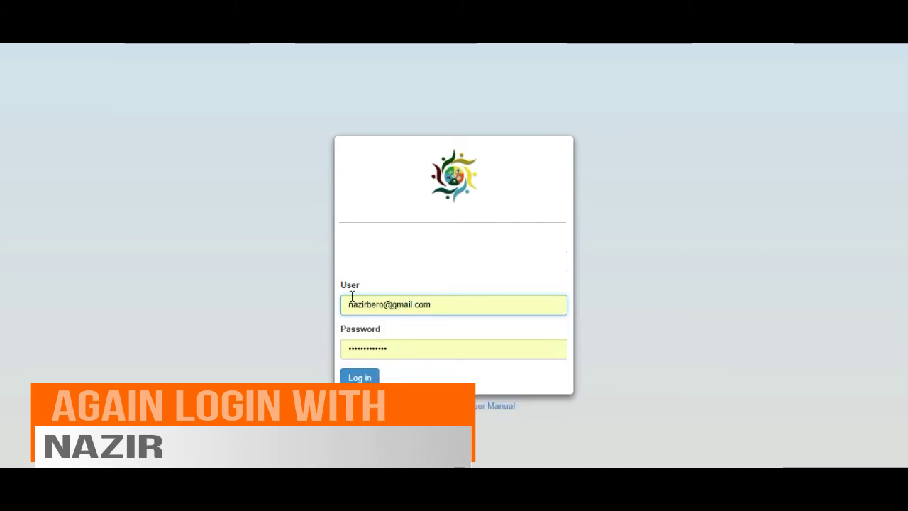
{"action": "double_click", "coordinate": [354, 307]}
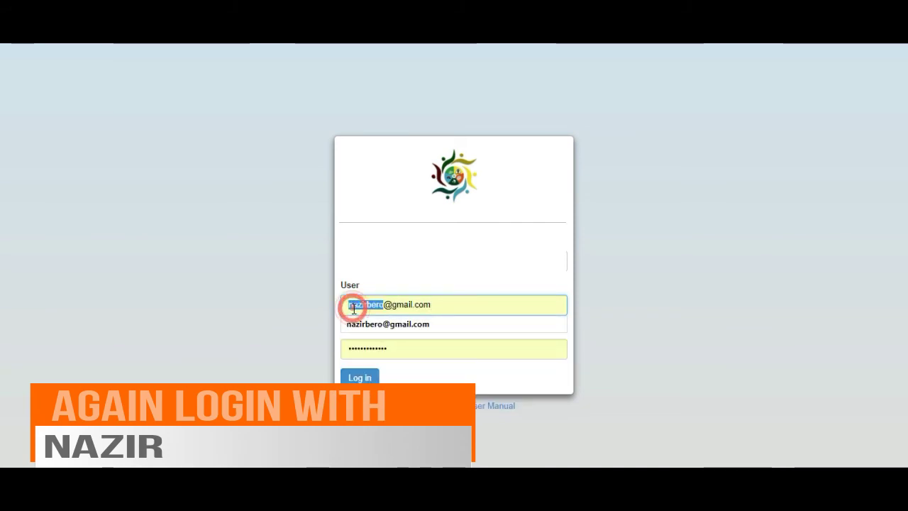
{"action": "left_click", "coordinate": [429, 325]}
{"action": "left_click_drag", "start_coordinate": [401, 349], "coordinate": [331, 347]}
{"action": "type", "text": "*********"}
{"action": "left_click", "coordinate": [360, 377]}
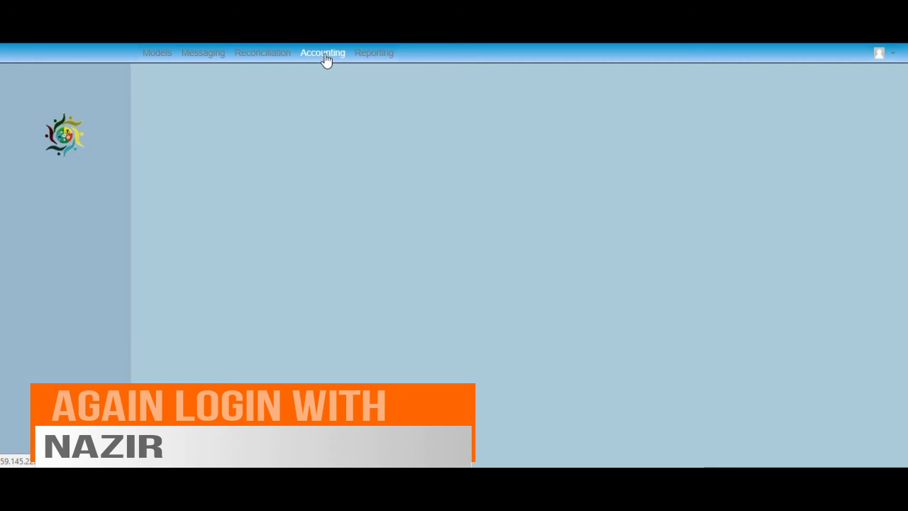
Unreconcile the validated 8760.00 stationary purchase payment in the accounting payments, confirm the cancellation, and set the voucher to draft
{"action": "left_click", "coordinate": [324, 54]}
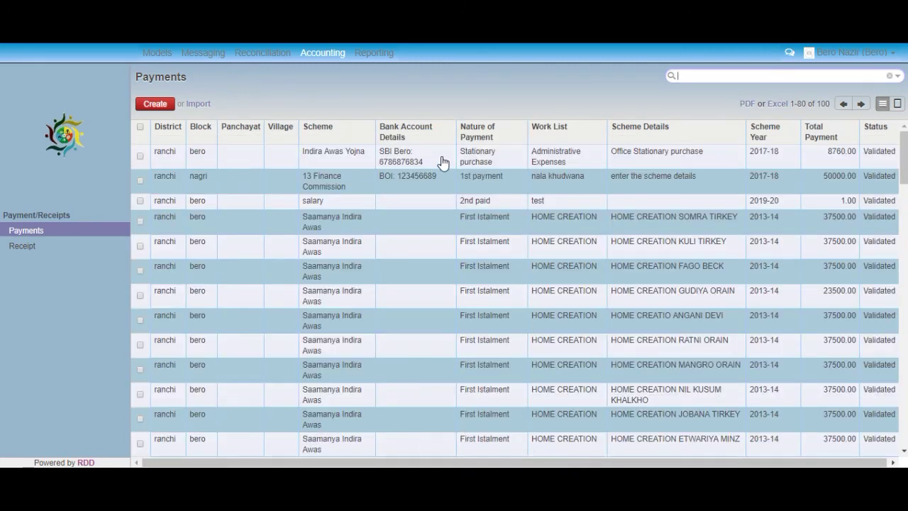
{"action": "left_click", "coordinate": [444, 157]}
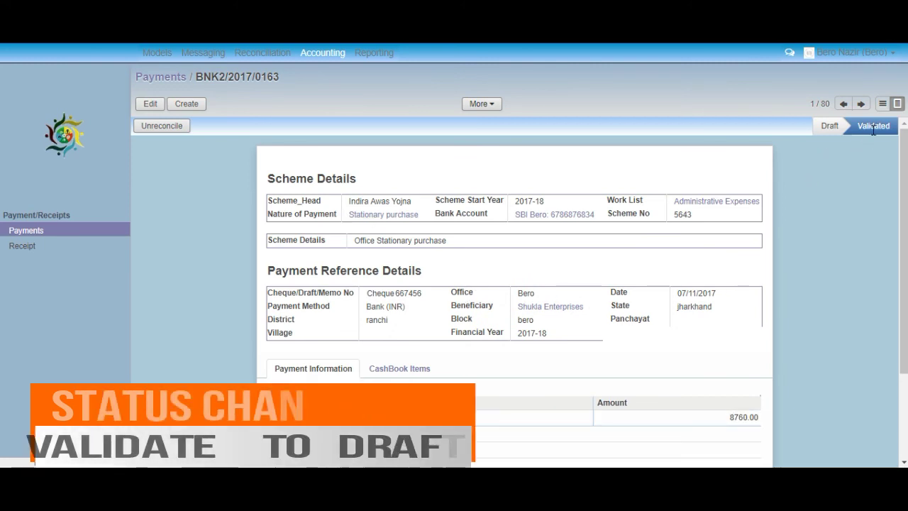
{"action": "left_click", "coordinate": [163, 126]}
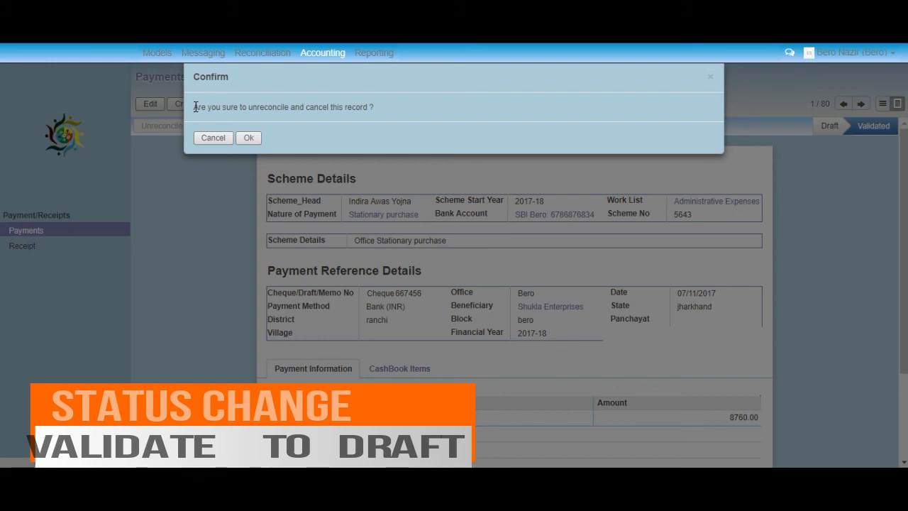
{"action": "left_click", "coordinate": [251, 138]}
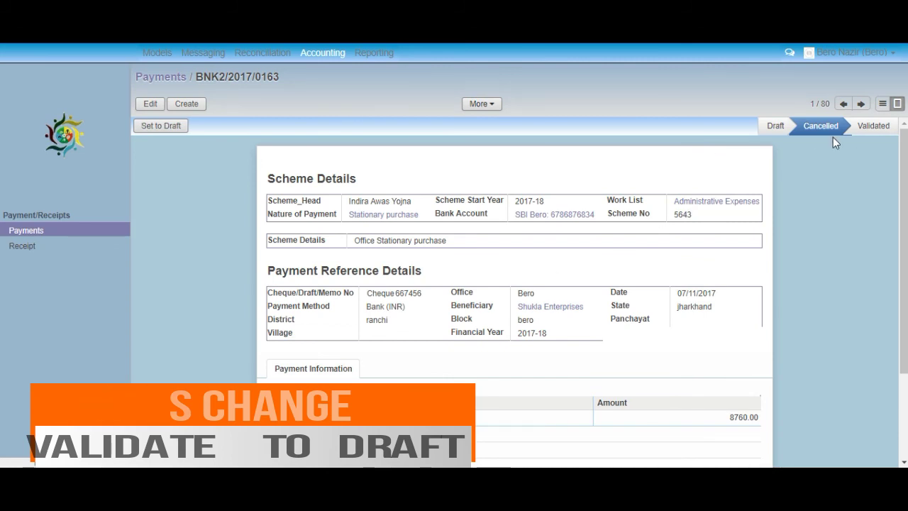
{"action": "mouse_move", "coordinate": [825, 137]}
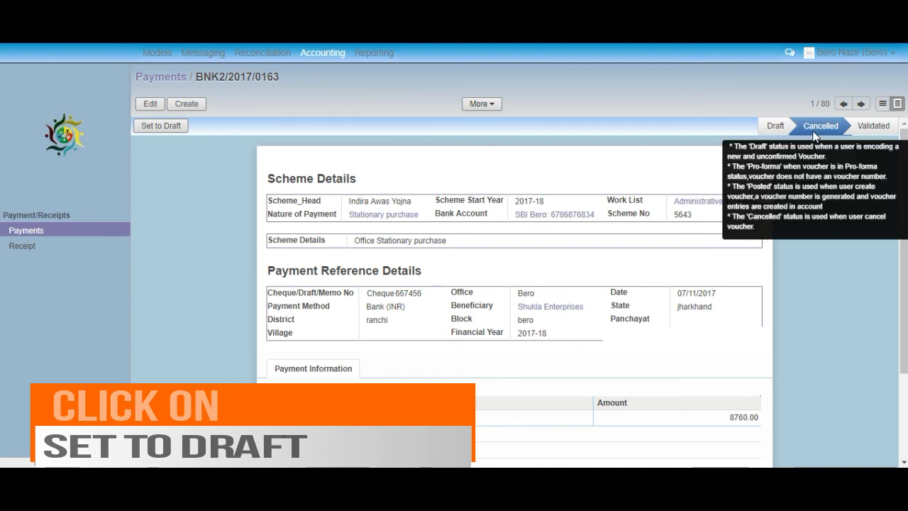
{"action": "left_click", "coordinate": [162, 128]}
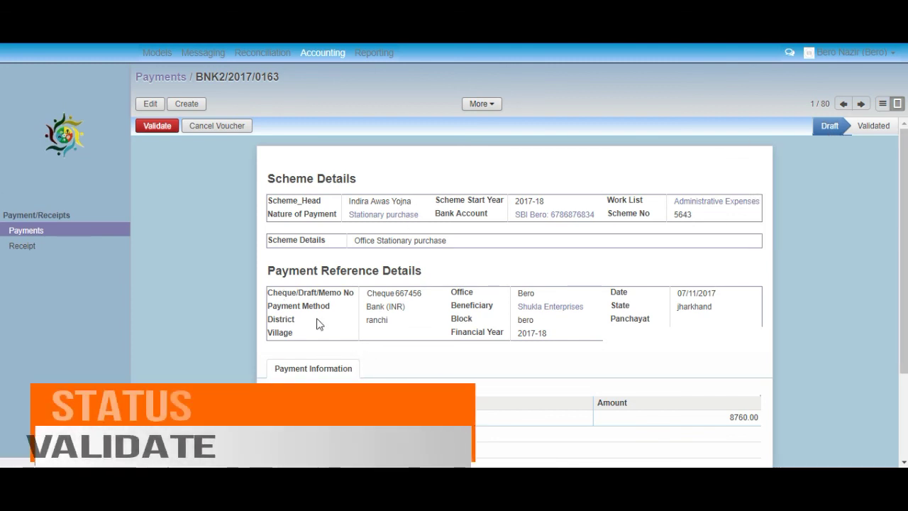
Open the draft stationary purchase payment voucher for editing and review its scheme, reference and payment fields
{"action": "left_click", "coordinate": [149, 103]}
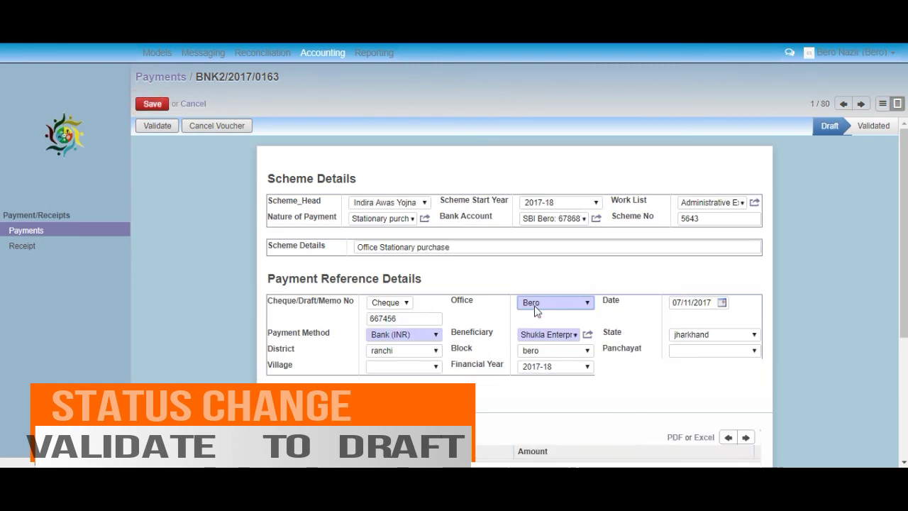
{"action": "scroll", "coordinate": [506, 340], "scroll_direction": "down", "scroll_amount": 5}
{"action": "scroll", "coordinate": [504, 345], "scroll_direction": "up", "scroll_amount": 5}
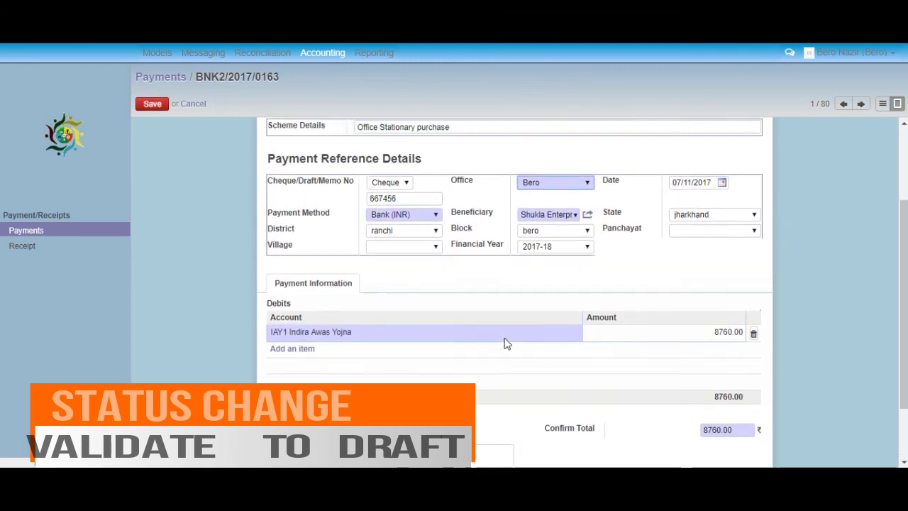
{"action": "scroll", "coordinate": [487, 304], "scroll_direction": "up", "scroll_amount": 1}
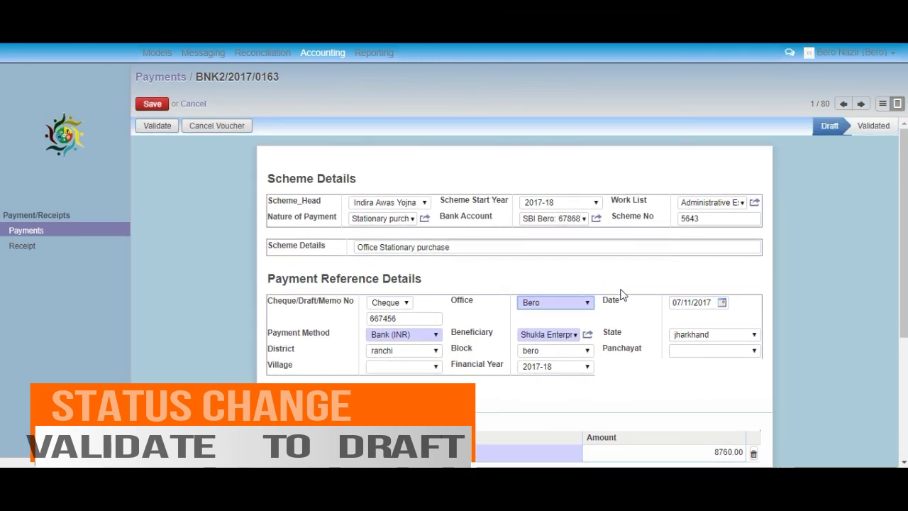